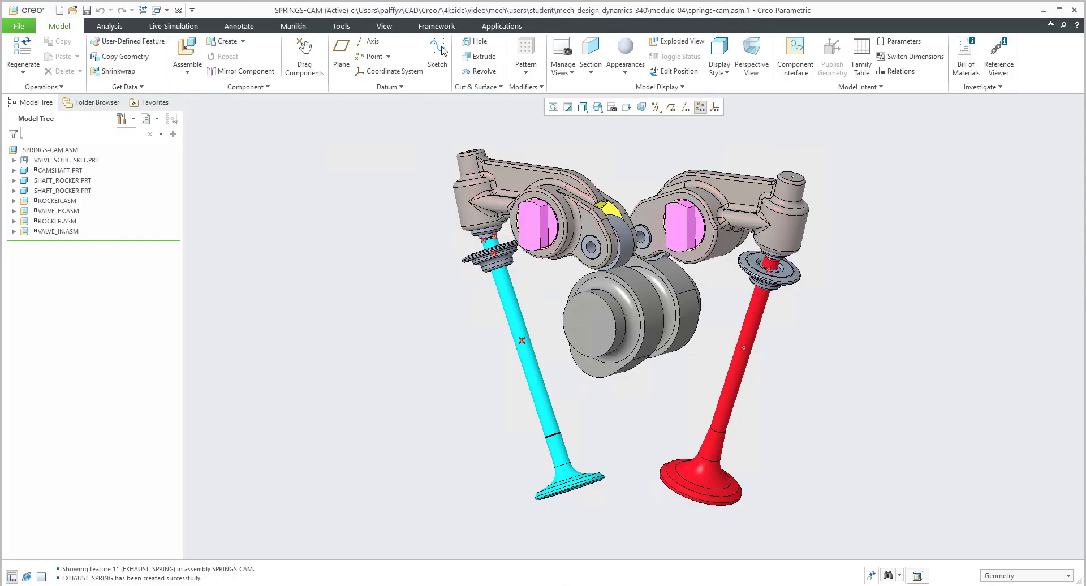
# - Switch the SPRINGS-CAM valve-train assembly into the Mechanism application
pyautogui.click(502, 26)
pyautogui.click(219, 52)
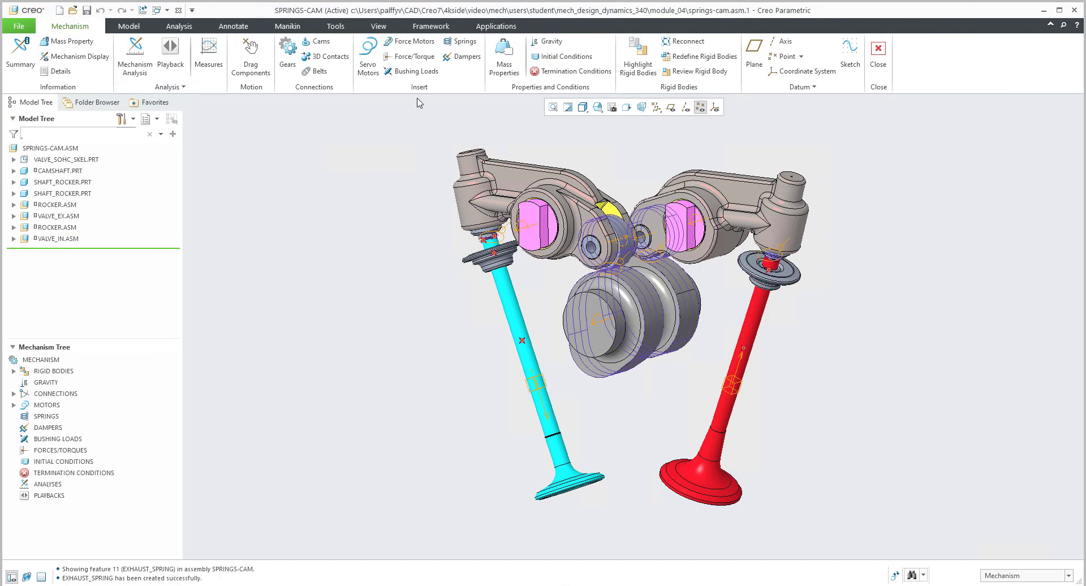
# - Start a spring between two datum points on the cyan valve with 40 N/mm stiffness
pyautogui.click(464, 42)
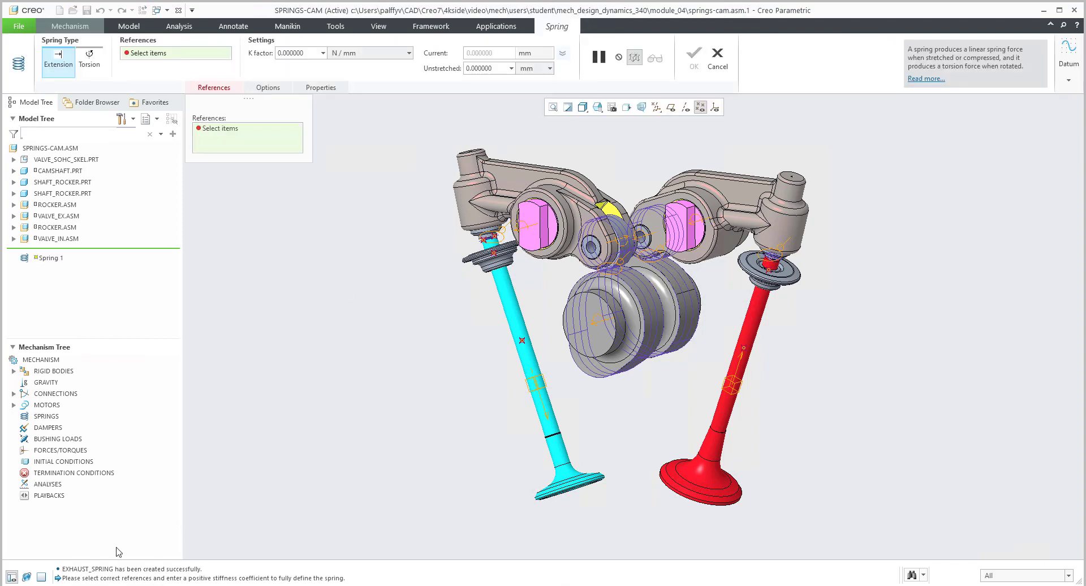
pyautogui.moveTo(67, 578); pyautogui.dragTo(345, 578)
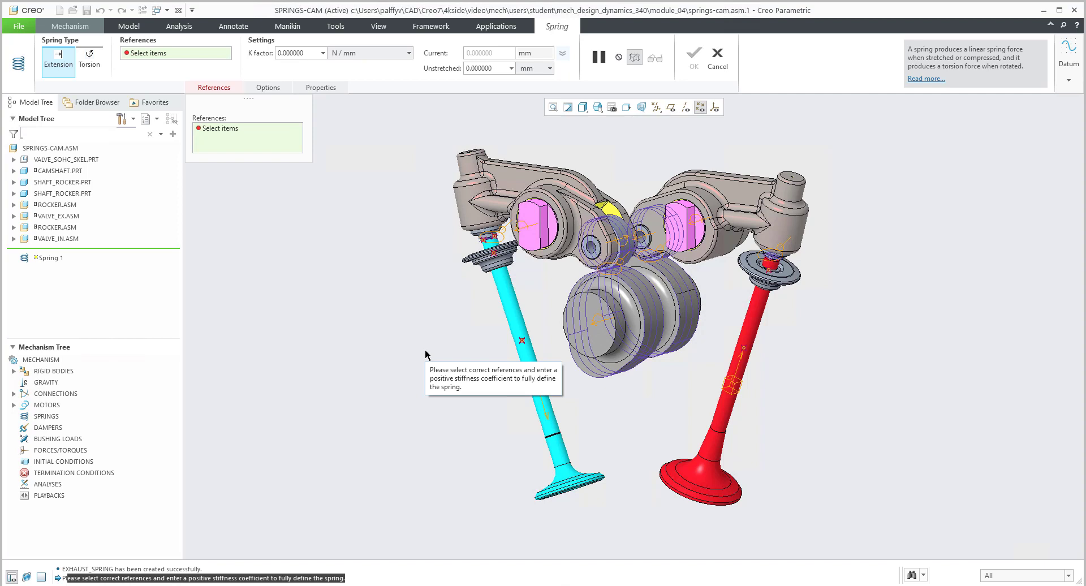
pyautogui.click(494, 253)
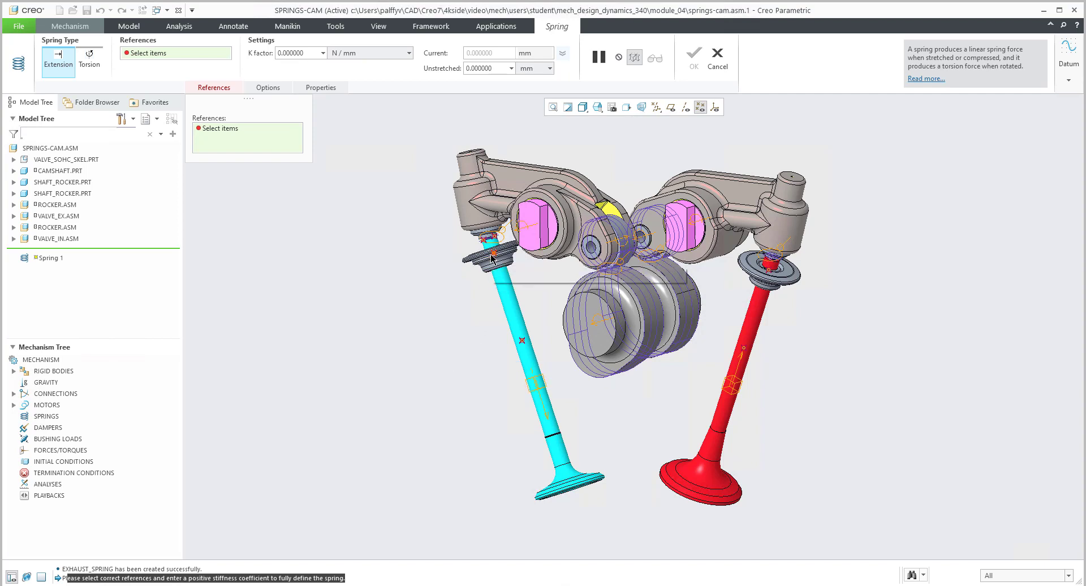
pyautogui.click(522, 341)
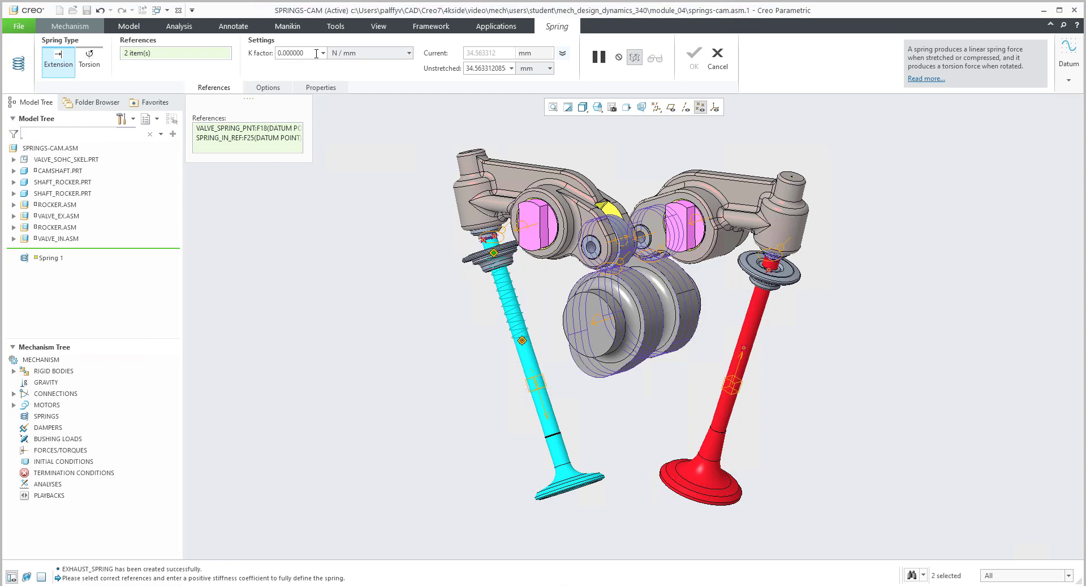
pyautogui.press('Tab')
pyautogui.write('30')
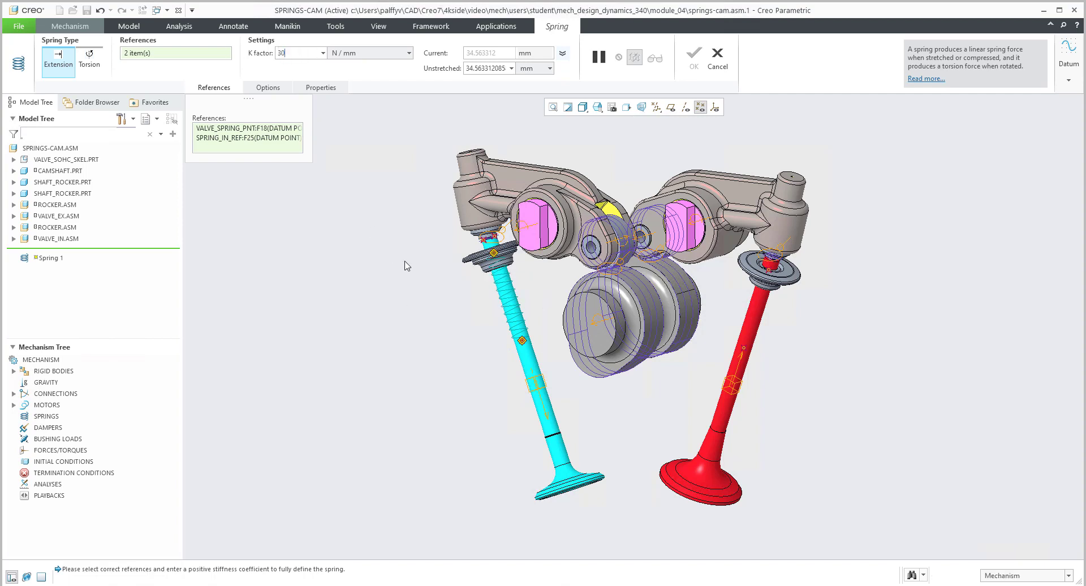
pyautogui.press('Return')
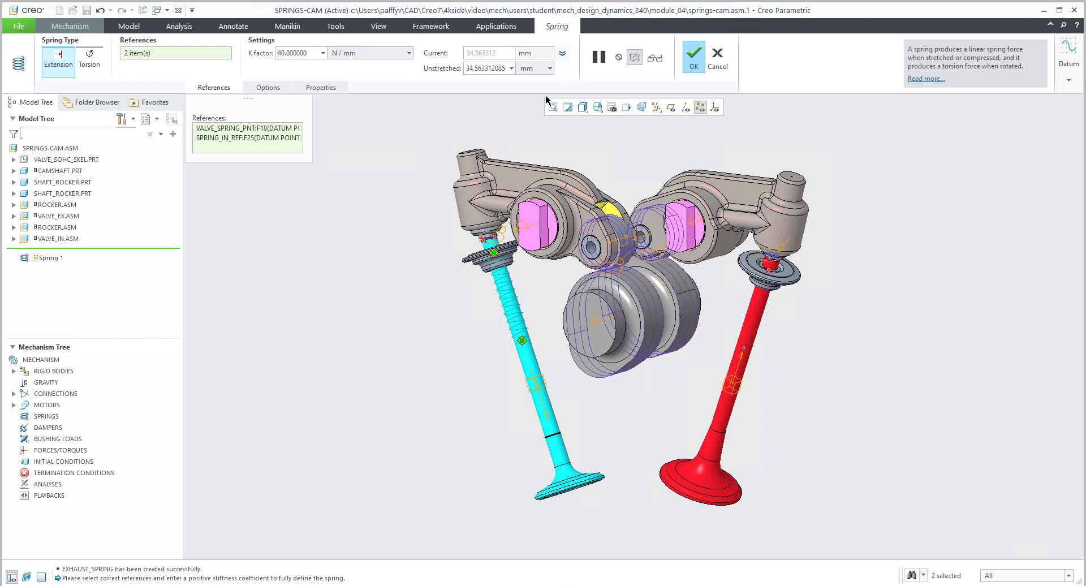
# - Give the spring a 30 mm unstretched length and 15 mm icon diameter, creating SPRING_1
pyautogui.doubleClick(489, 69)
pyautogui.write('30')
pyautogui.press('Return')
pyautogui.click(268, 87)
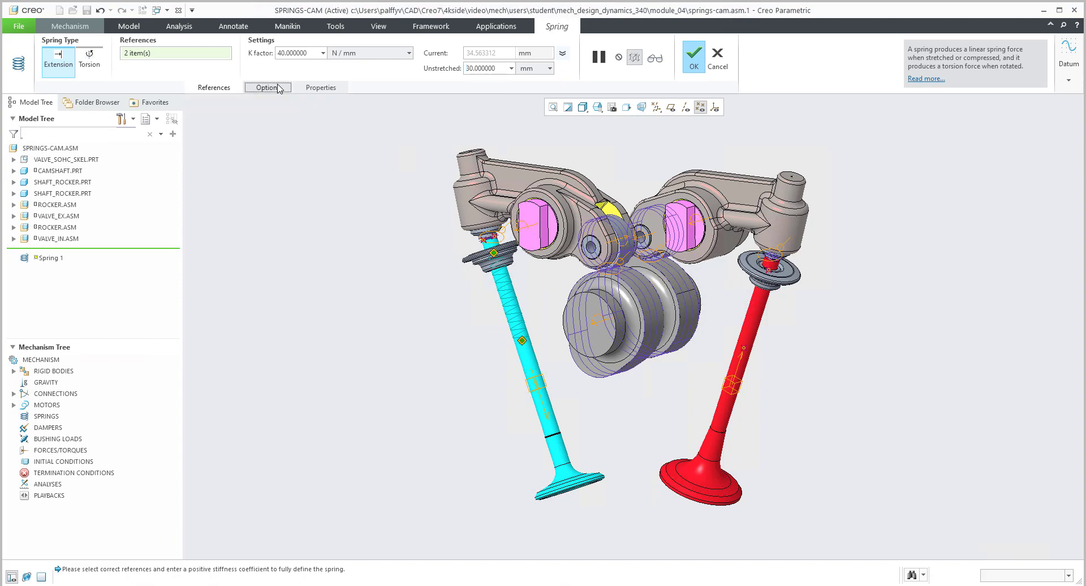
pyautogui.click(260, 119)
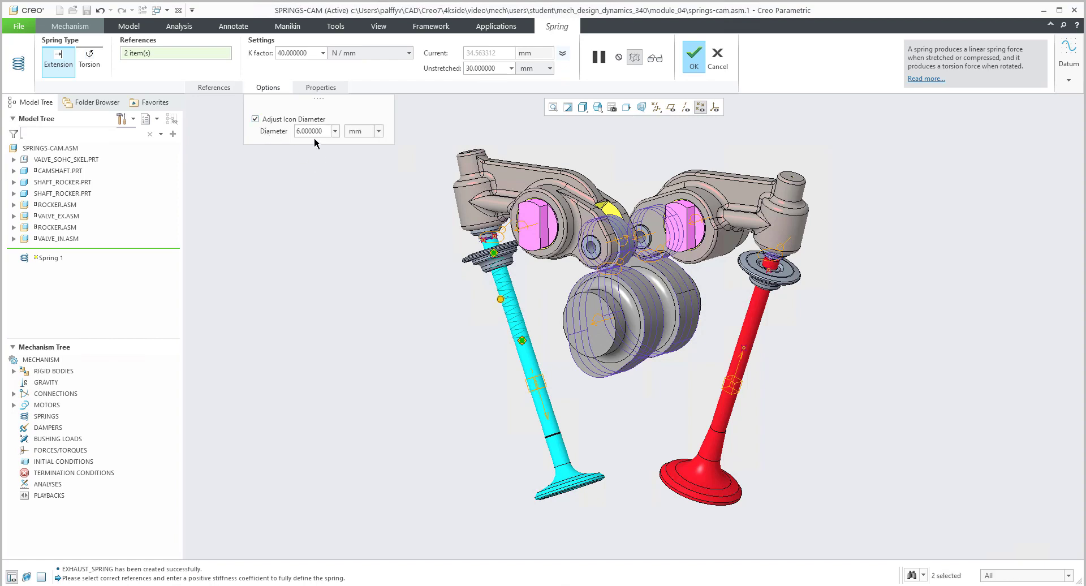
pyautogui.press('Tab')
pyautogui.write('15')
pyautogui.press('Return')
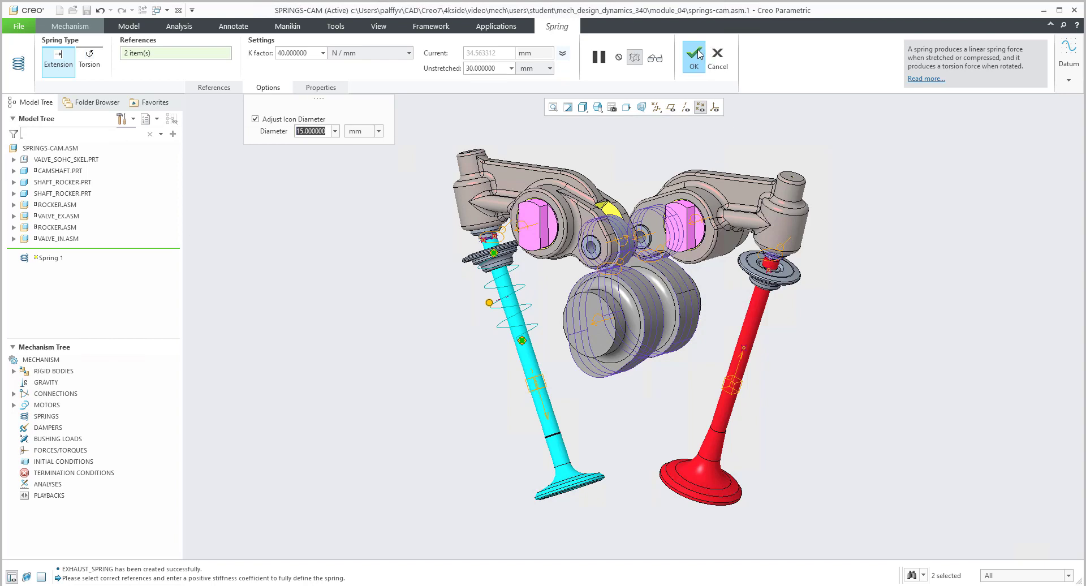
pyautogui.click(699, 55)
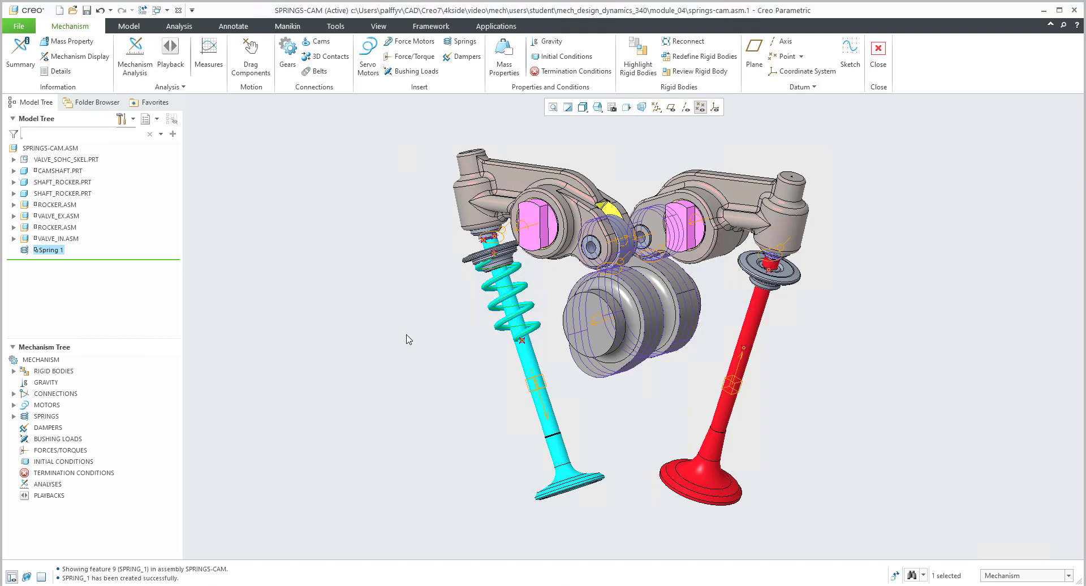
# - Start a second spring between two points on the red valve with a 15 mm icon diameter
pyautogui.click(405, 338)
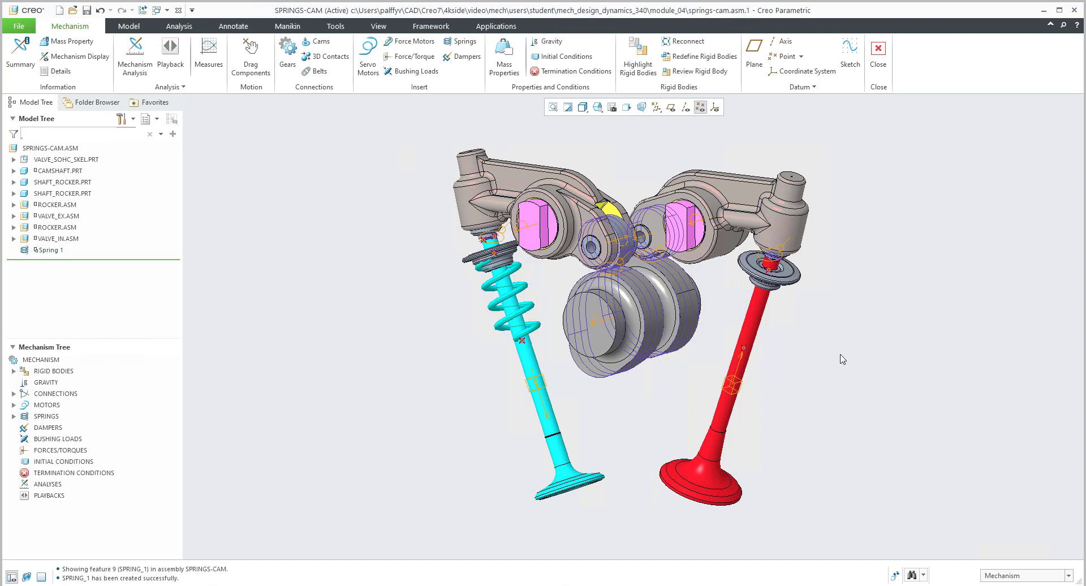
pyautogui.click(464, 44)
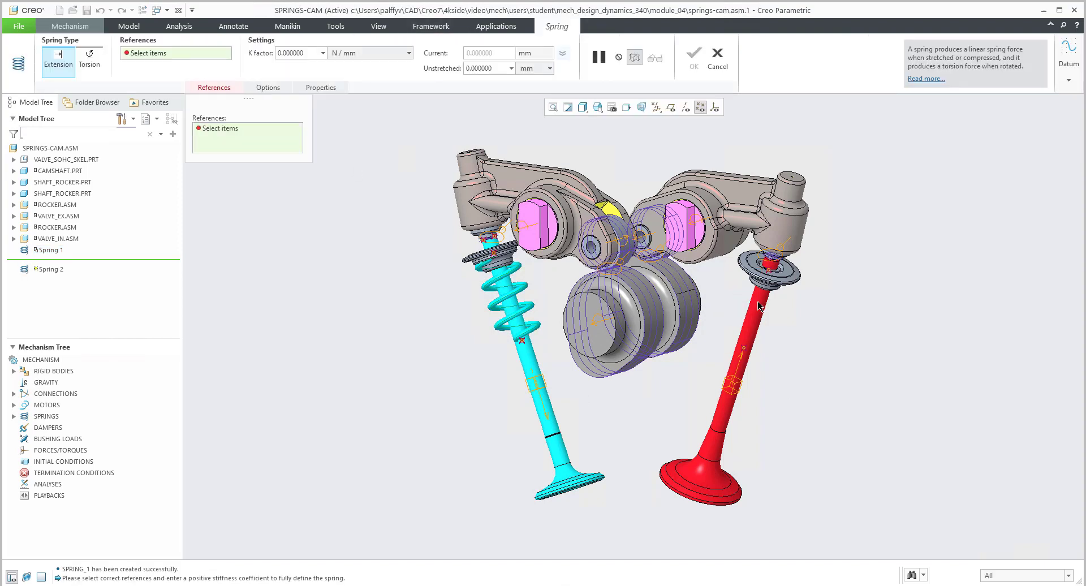
pyautogui.click(768, 270)
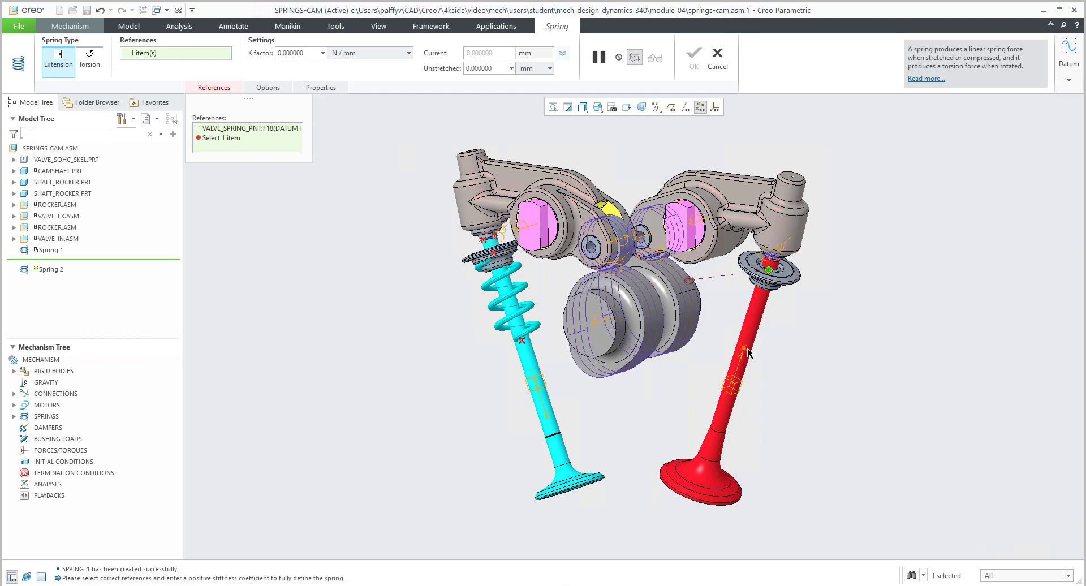
pyautogui.click(747, 352)
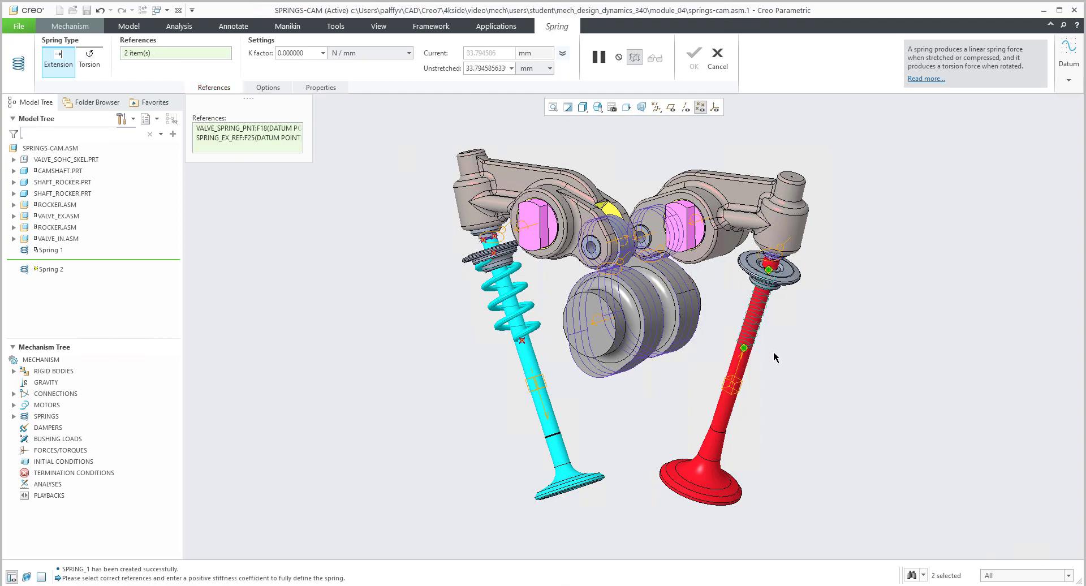
pyautogui.click(276, 88)
pyautogui.click(275, 119)
pyautogui.click(313, 132)
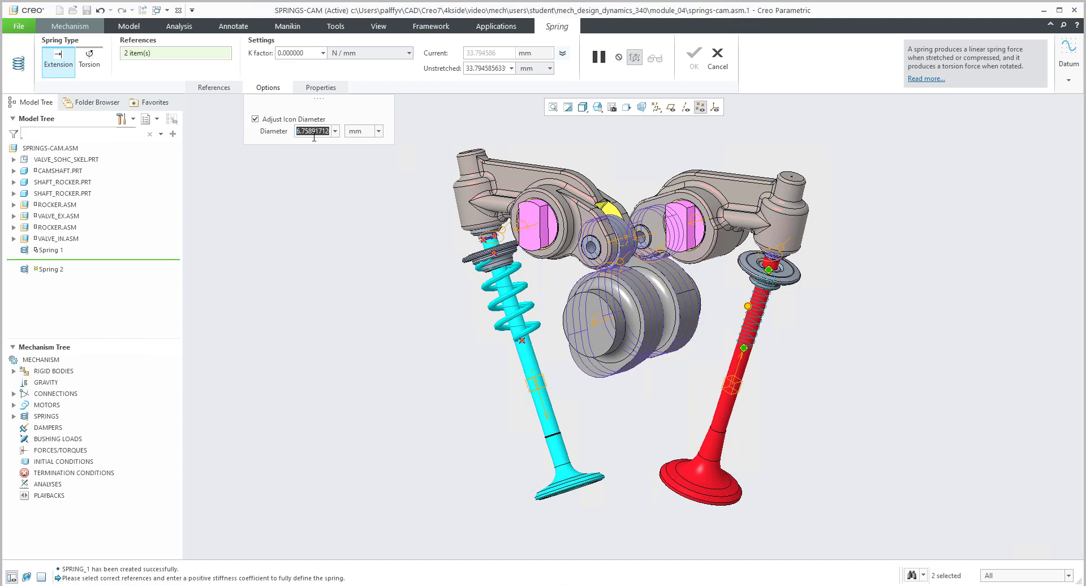
pyautogui.write('15')
pyautogui.press('Return')
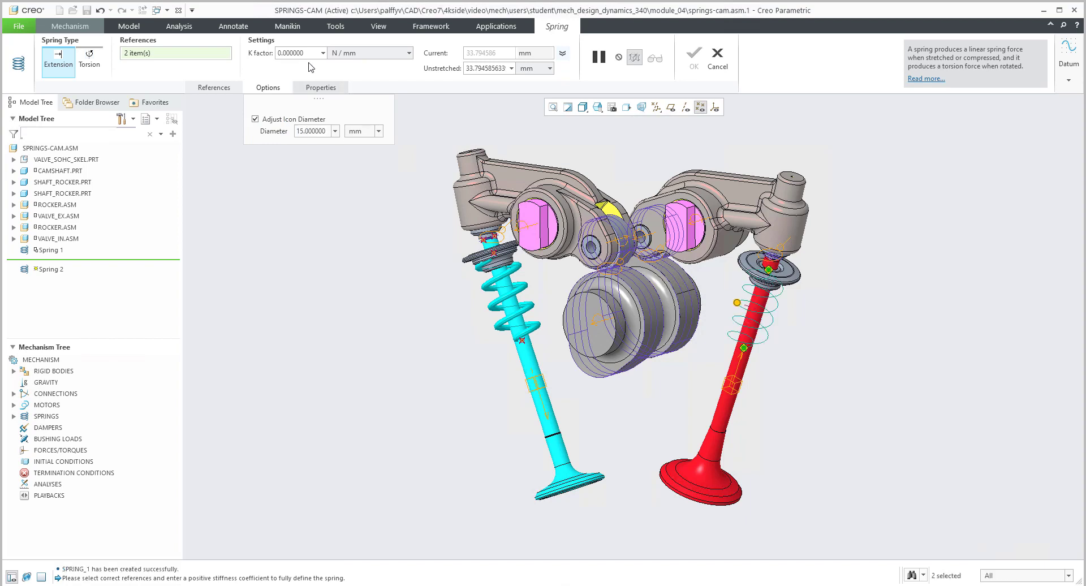
# - Set the second spring to 40 N/mm stiffness and 30 mm unstretched length, creating SPRING_2
pyautogui.click(323, 53)
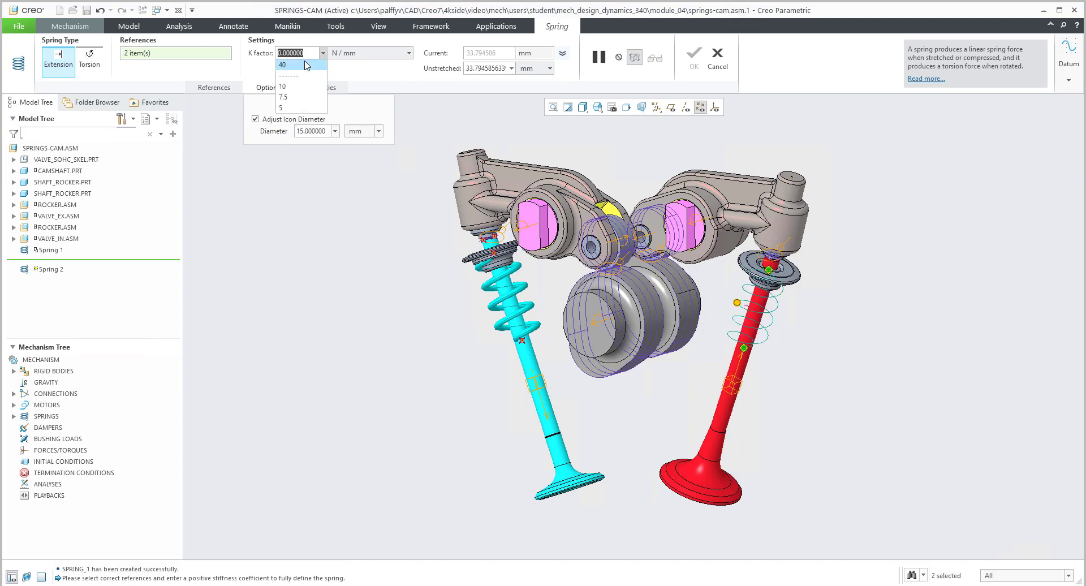
pyautogui.click(300, 65)
pyautogui.click(512, 68)
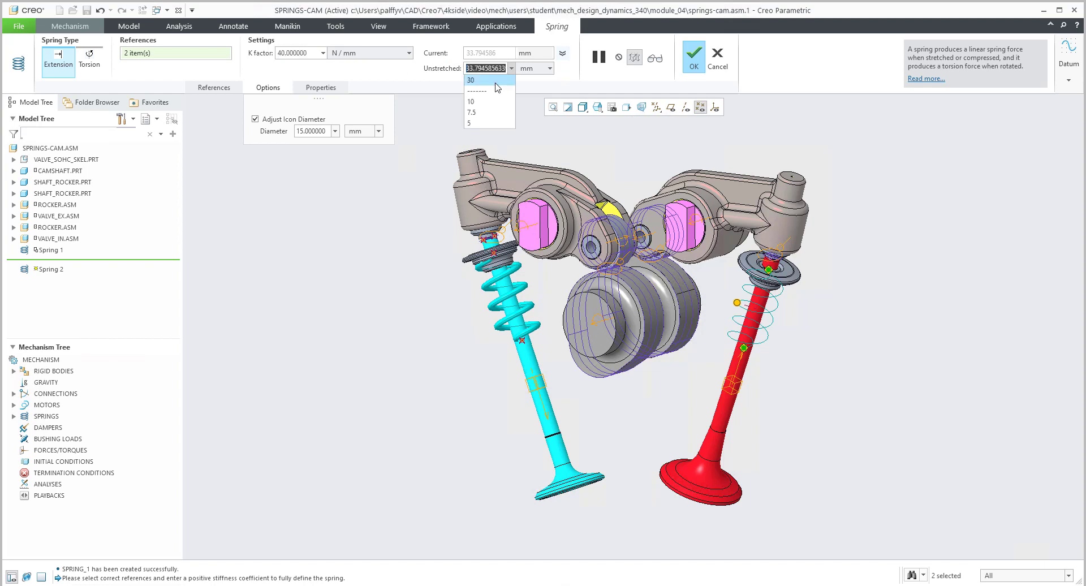
pyautogui.click(482, 82)
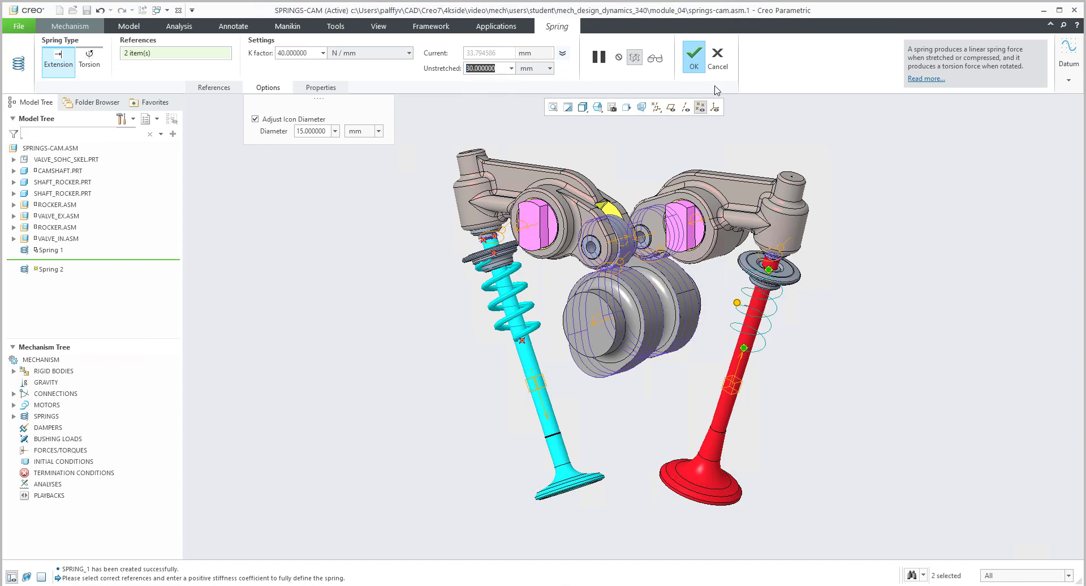
pyautogui.click(693, 57)
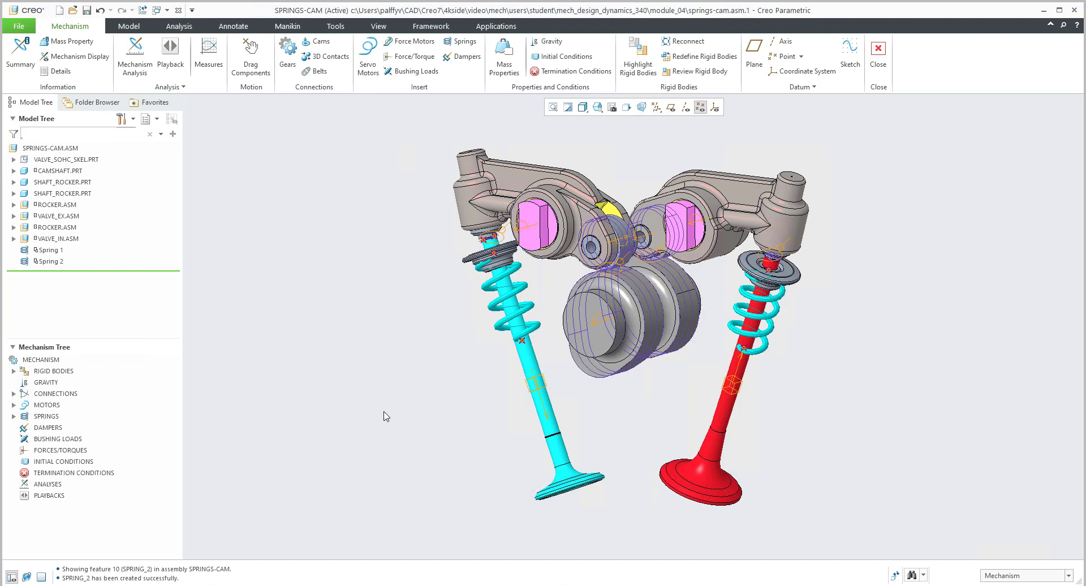
# - Create Motor 1 on the camshaft's Connection_1 rotation axis, driving angular velocity at 120 deg/sec
pyautogui.click(40, 486)
pyautogui.click(357, 55)
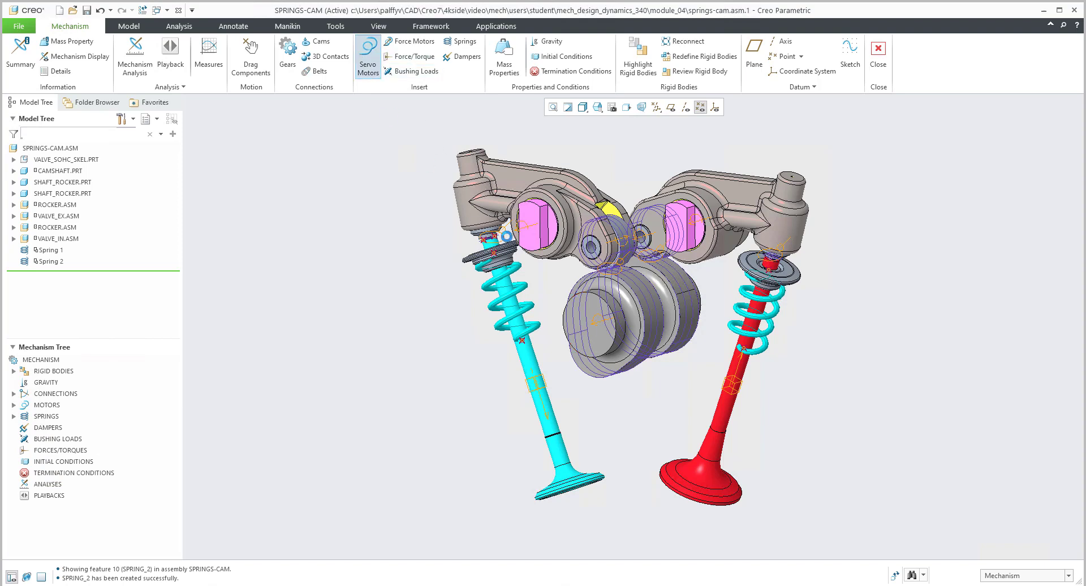
pyautogui.click(596, 321)
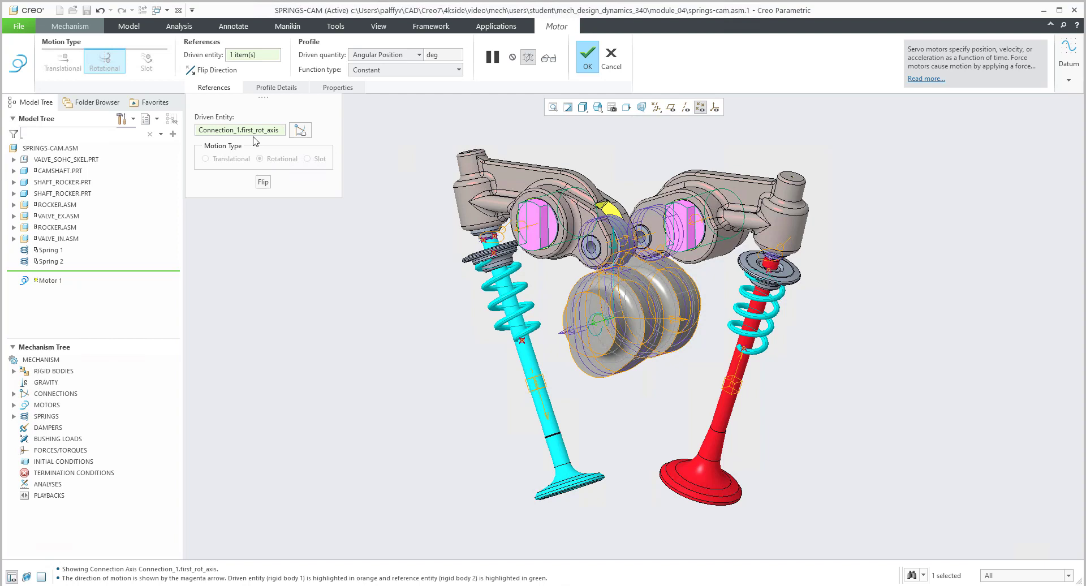
pyautogui.click(277, 88)
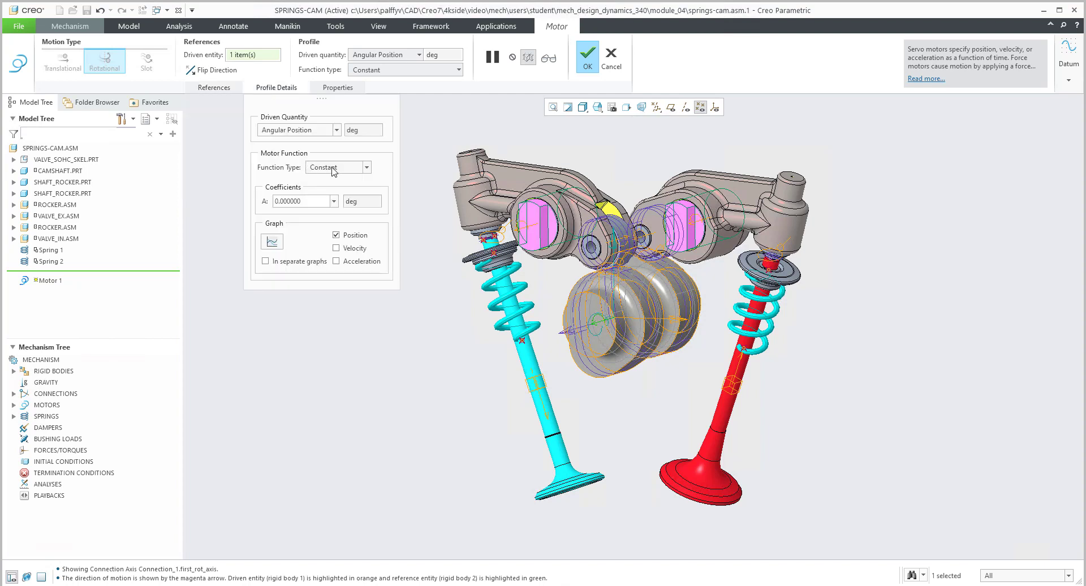
pyautogui.click(309, 132)
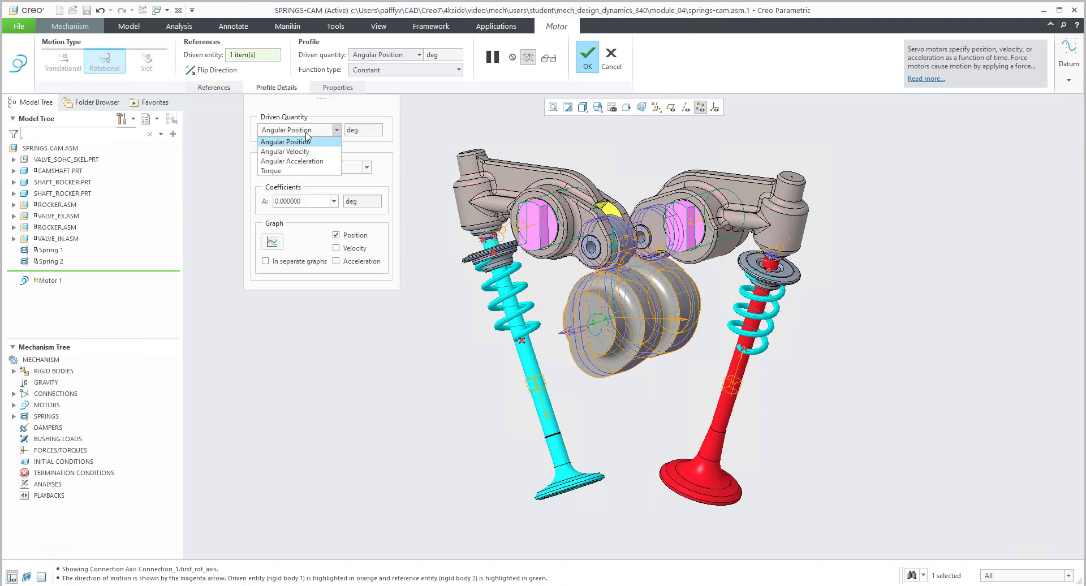
pyautogui.click(277, 153)
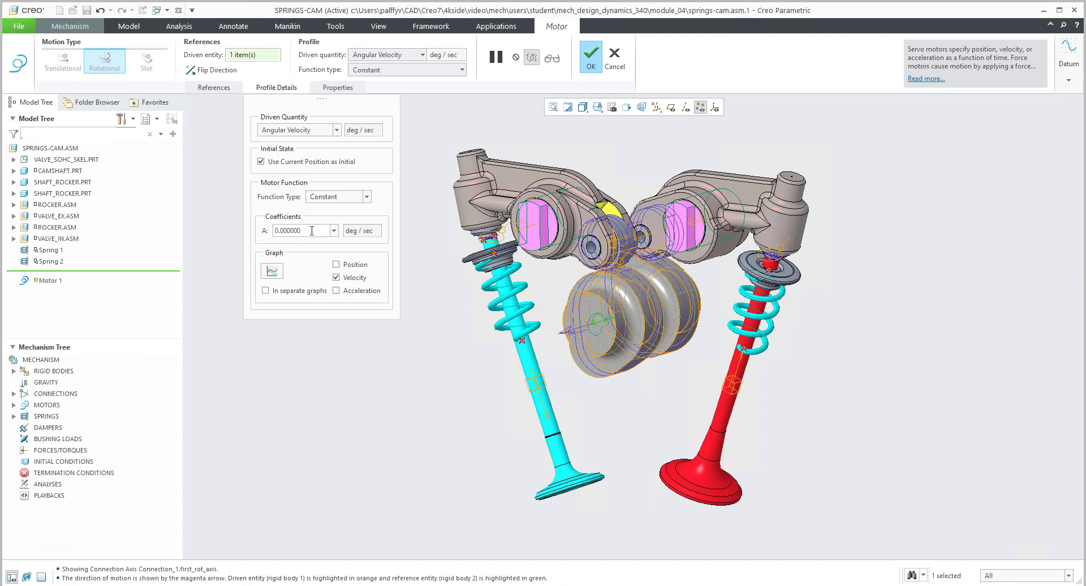
pyautogui.doubleClick(305, 231)
pyautogui.write('120')
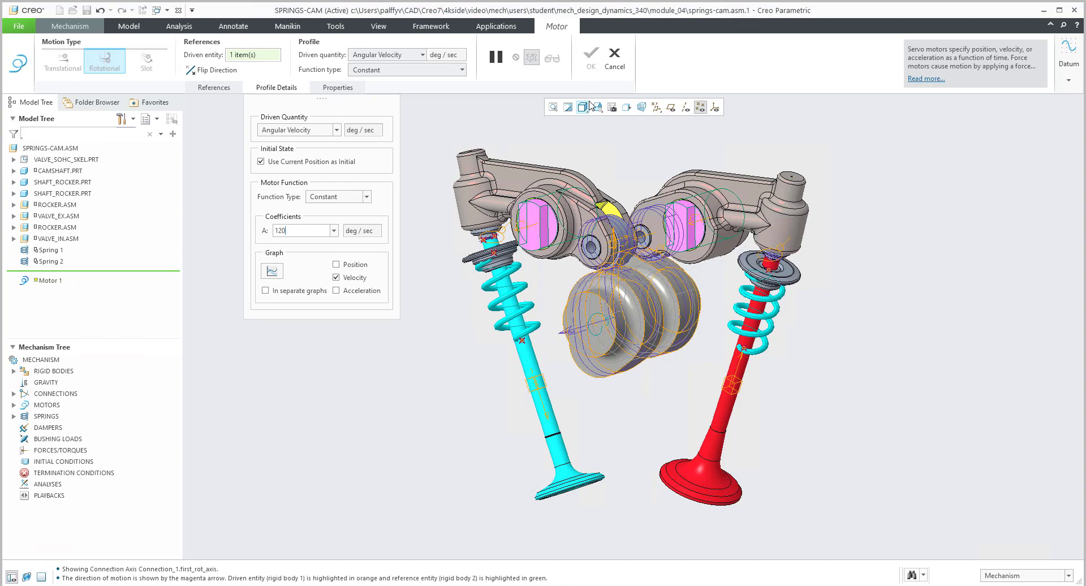
pyautogui.press('Return')
pyautogui.click(589, 61)
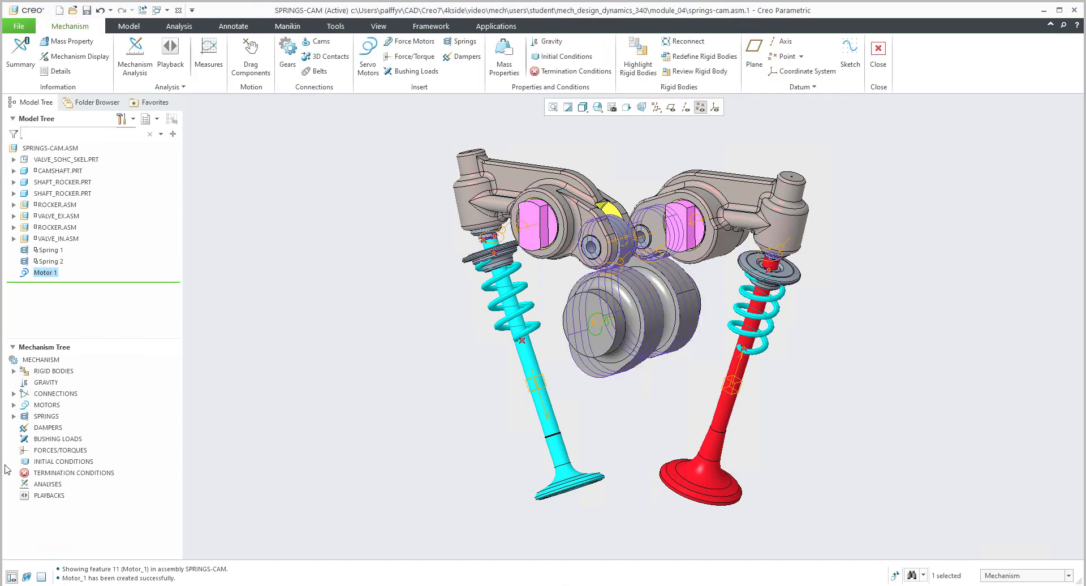
# - Define AnalysisDefinition1 as a 6-second position analysis at 30 frames per second and run it
pyautogui.click(45, 485)
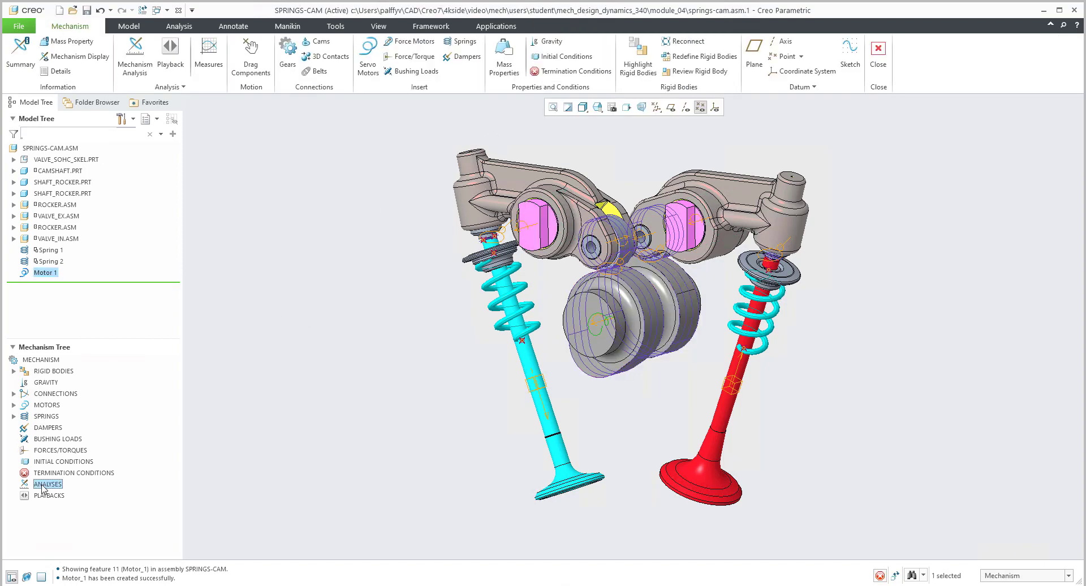
pyautogui.click(52, 451)
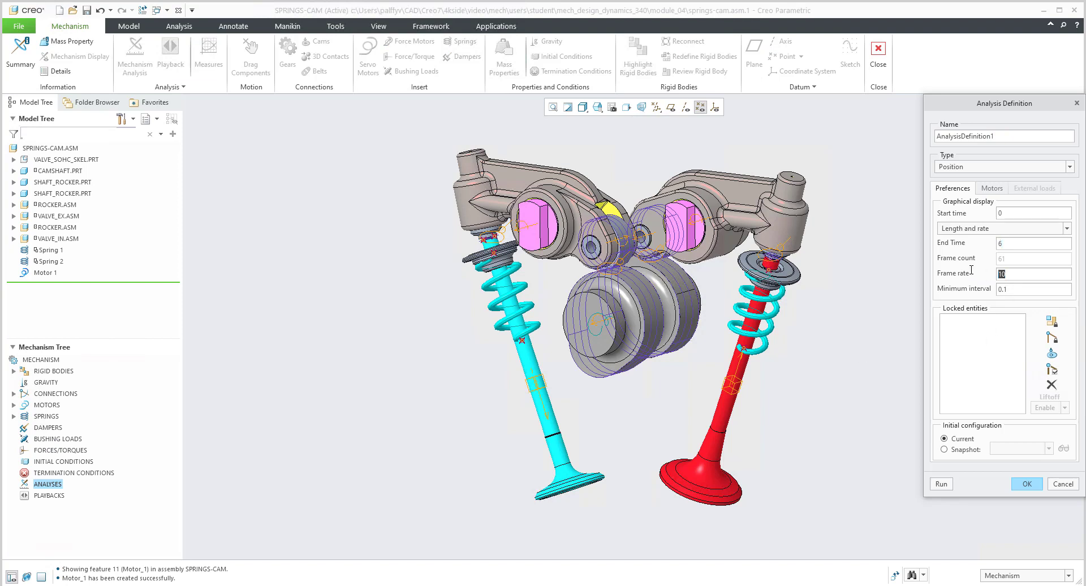
pyautogui.write('30')
pyautogui.click(941, 485)
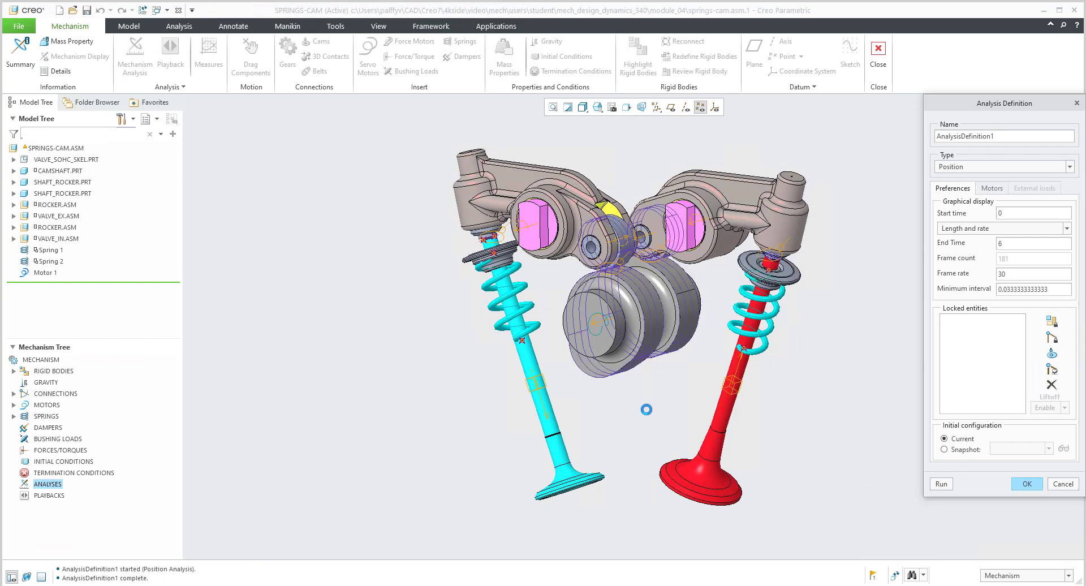
pyautogui.click(1023, 483)
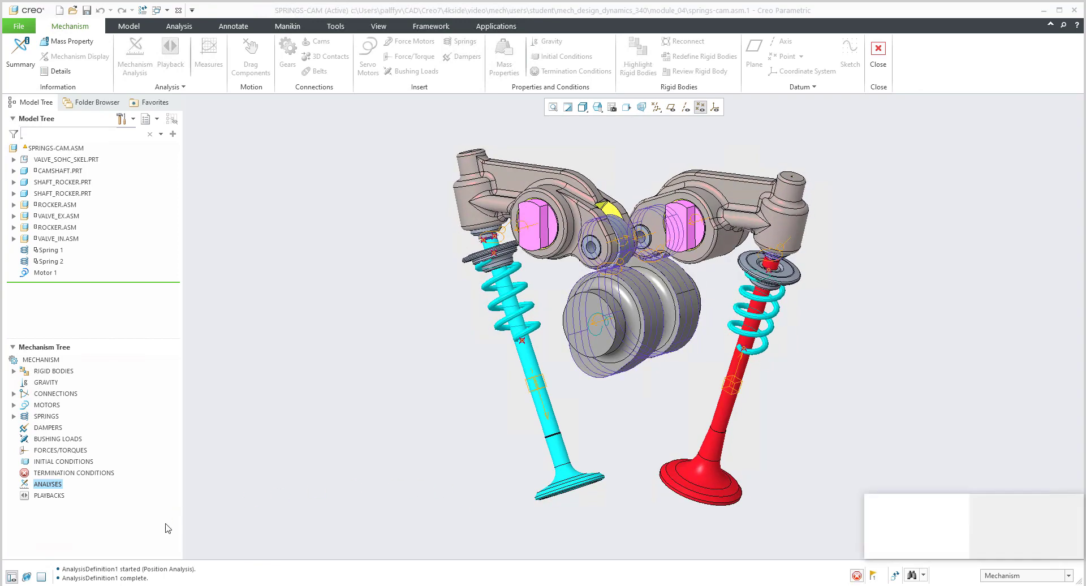
# - Play back AnalysisDefinition1 without the time display, animating the valve train at maximum speed
pyautogui.click(43, 497)
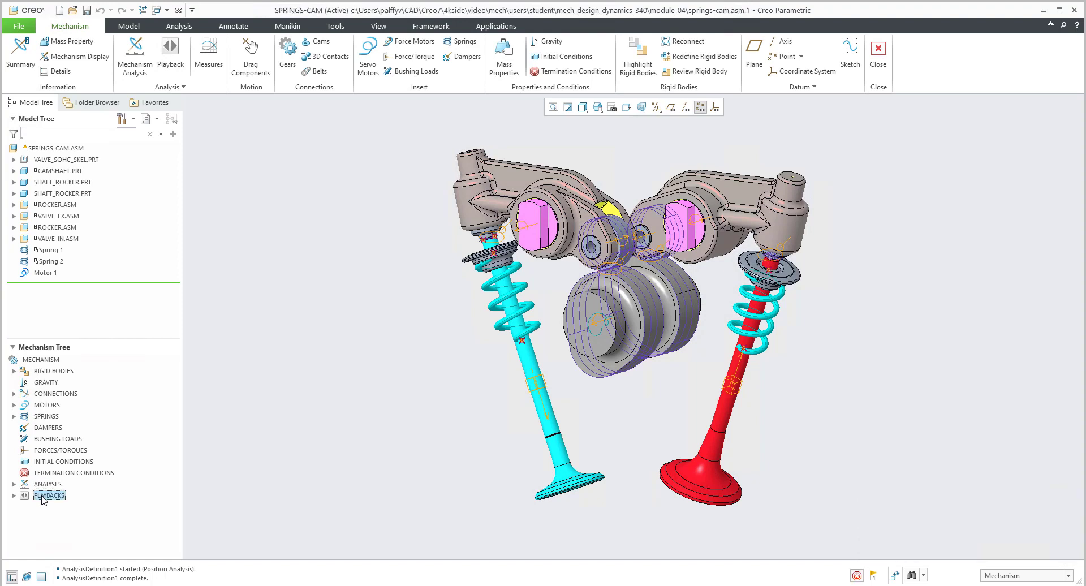
pyautogui.click(46, 463)
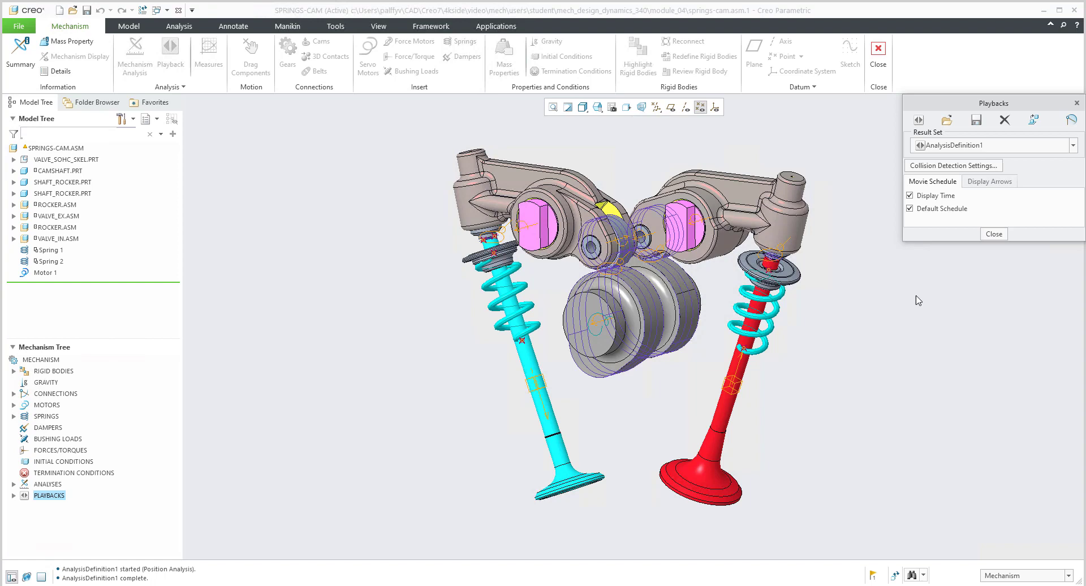
pyautogui.click(910, 196)
pyautogui.click(920, 121)
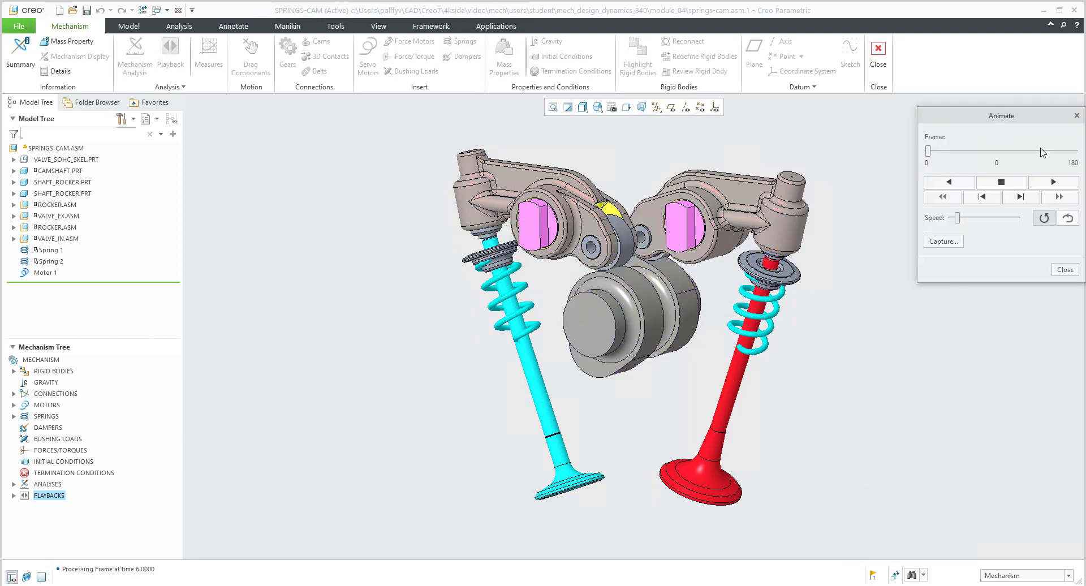
pyautogui.moveTo(958, 218); pyautogui.dragTo(1017, 219)
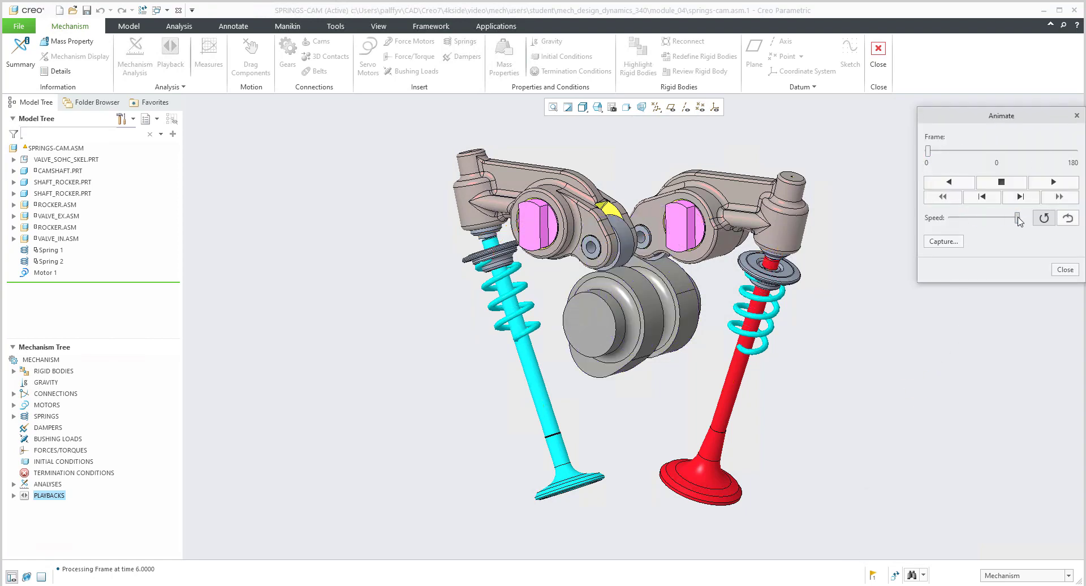
pyautogui.click(1052, 182)
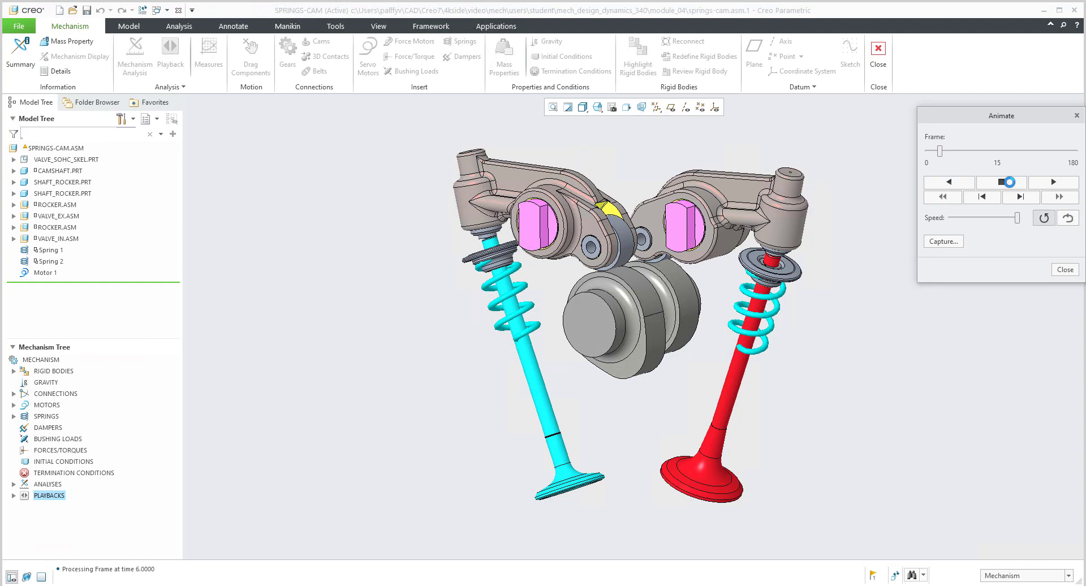
# - Open the animation Capture settings and bring up the video format choices
pyautogui.click(943, 241)
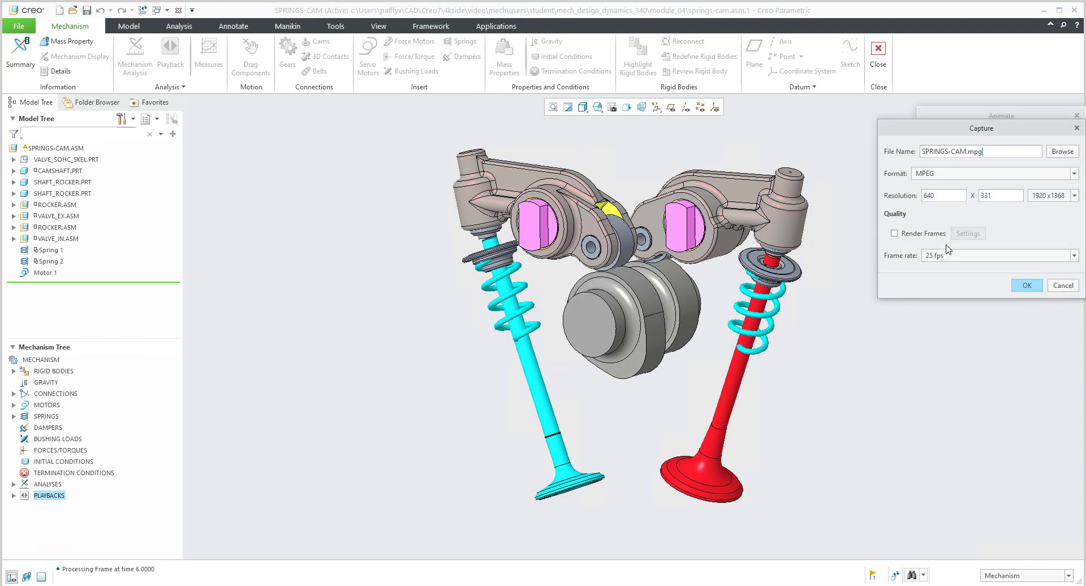
pyautogui.click(960, 176)
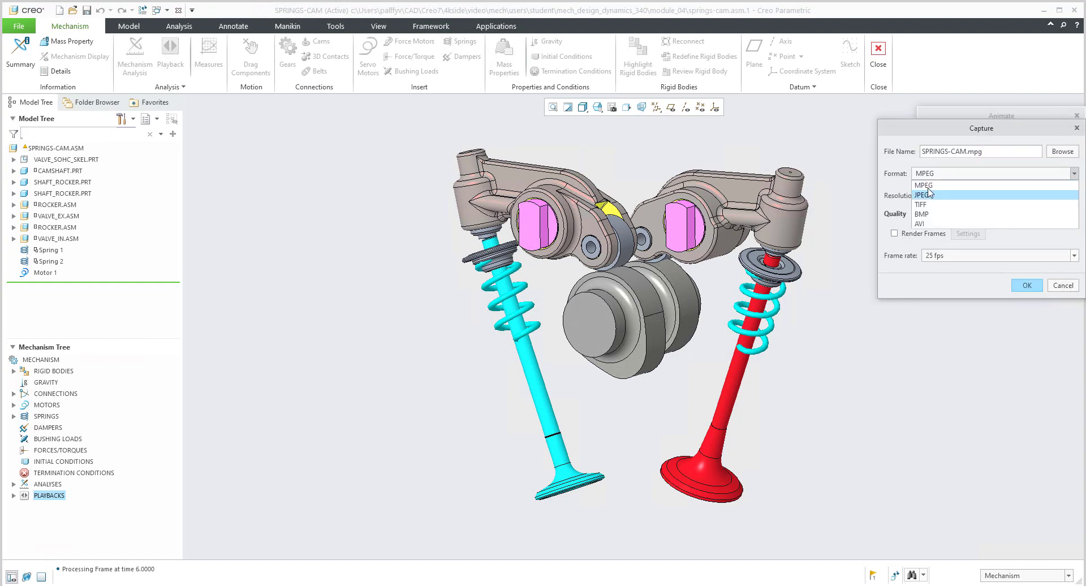